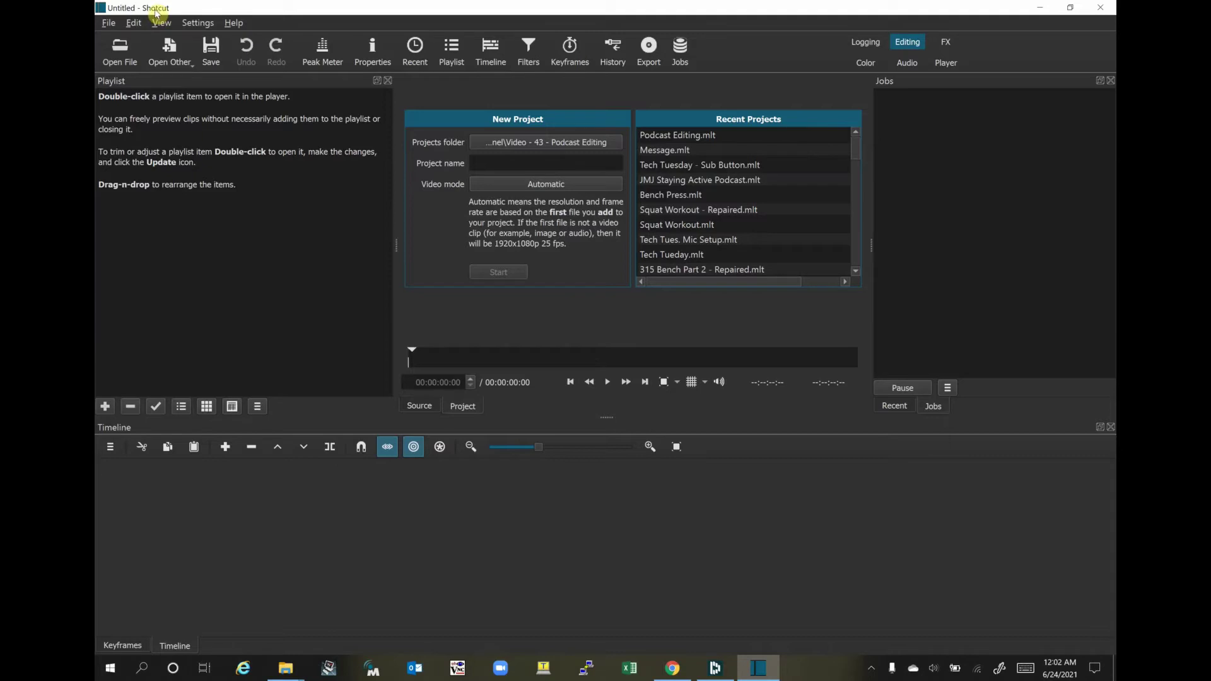
click(530, 143)
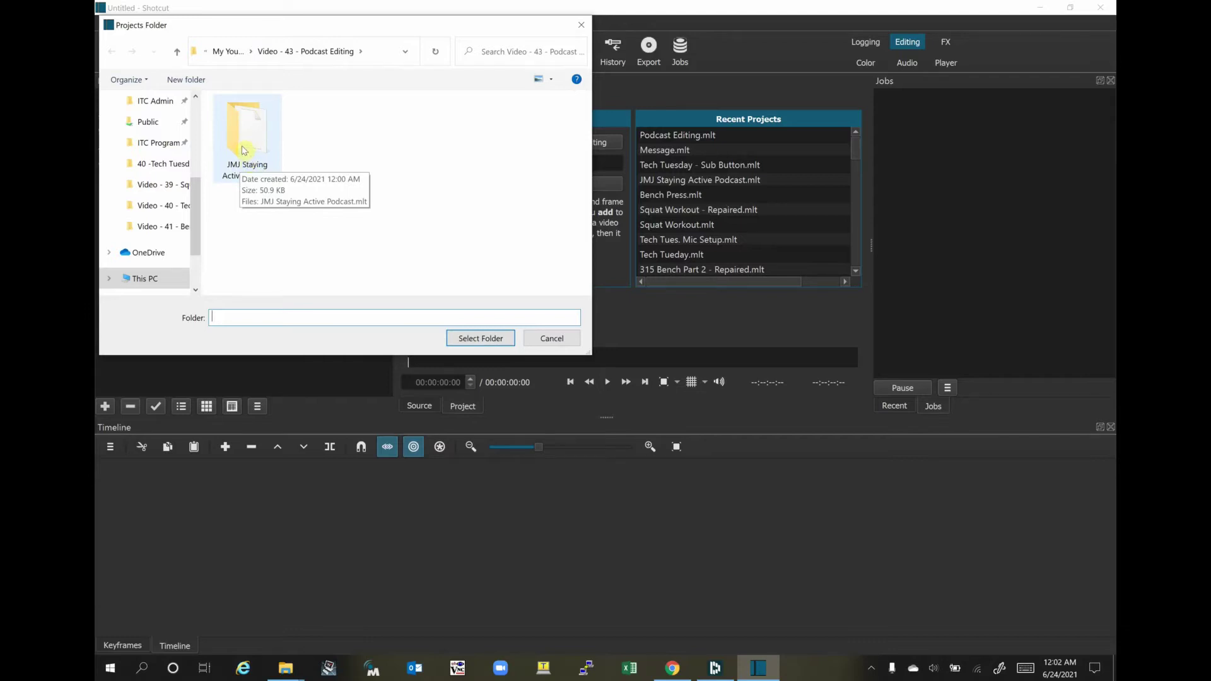
double_click(248, 155)
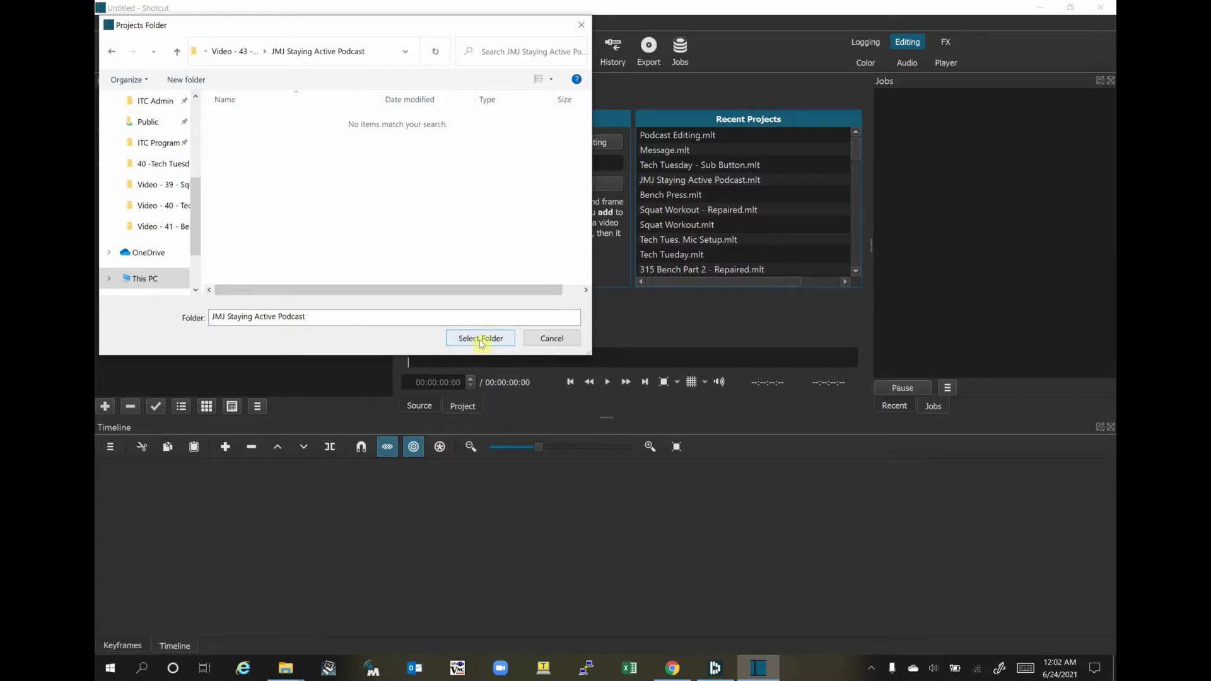
click(550, 339)
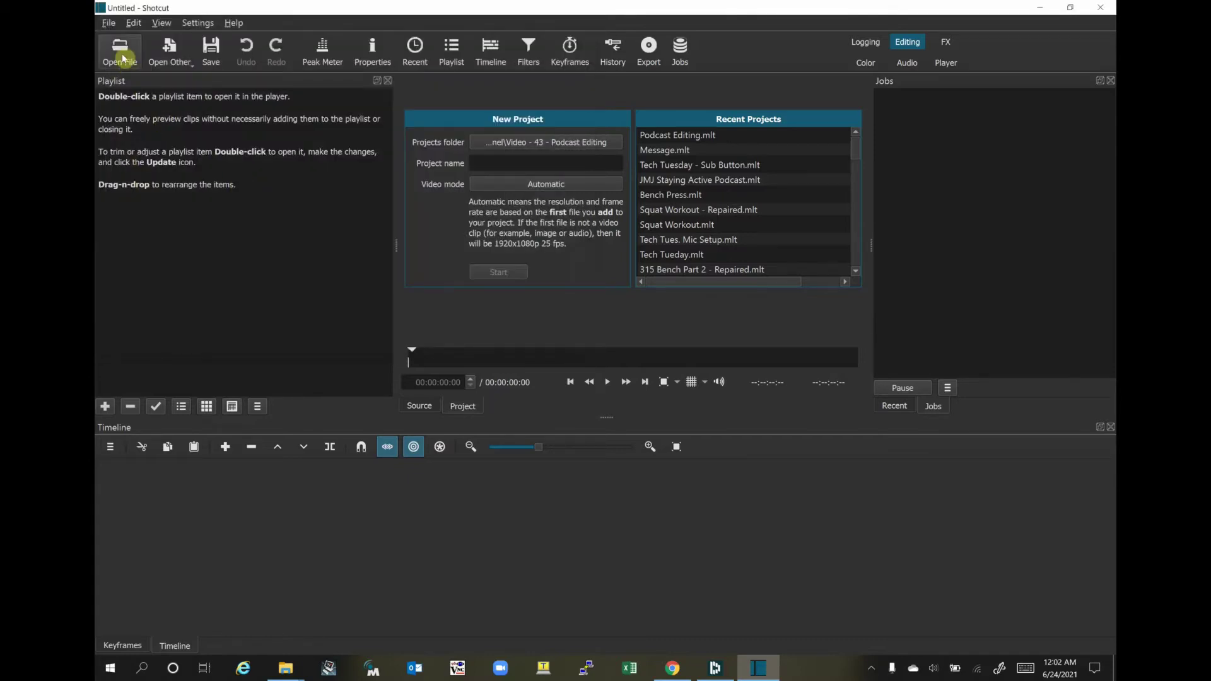
- Open the JMJ Staying Active Podcast project from its folder inside Video - 43 - Podcast Editing
click(122, 57)
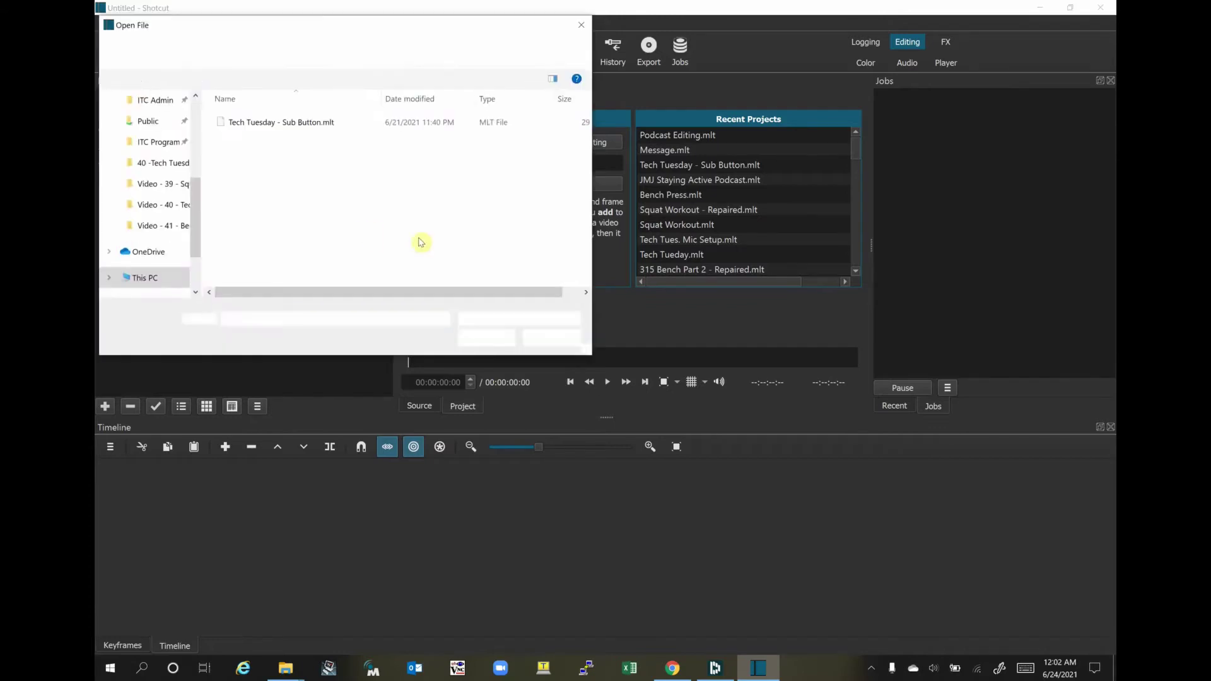
click(237, 51)
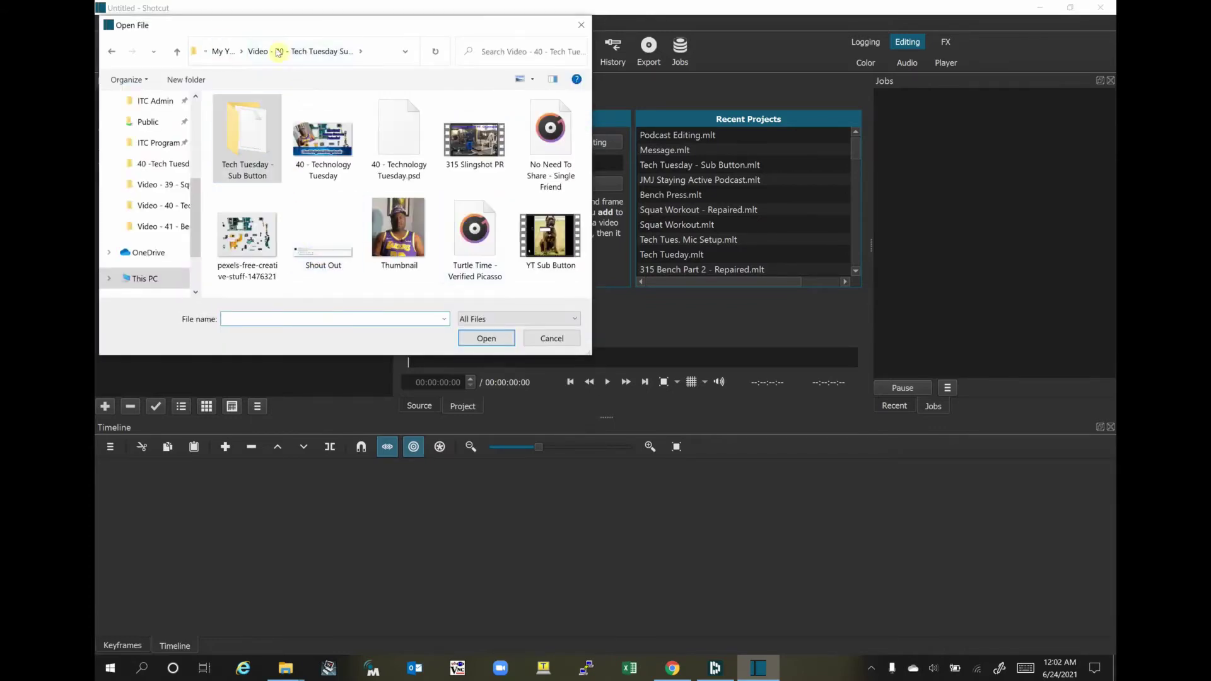
click(230, 53)
scroll(303, 215, down, 2)
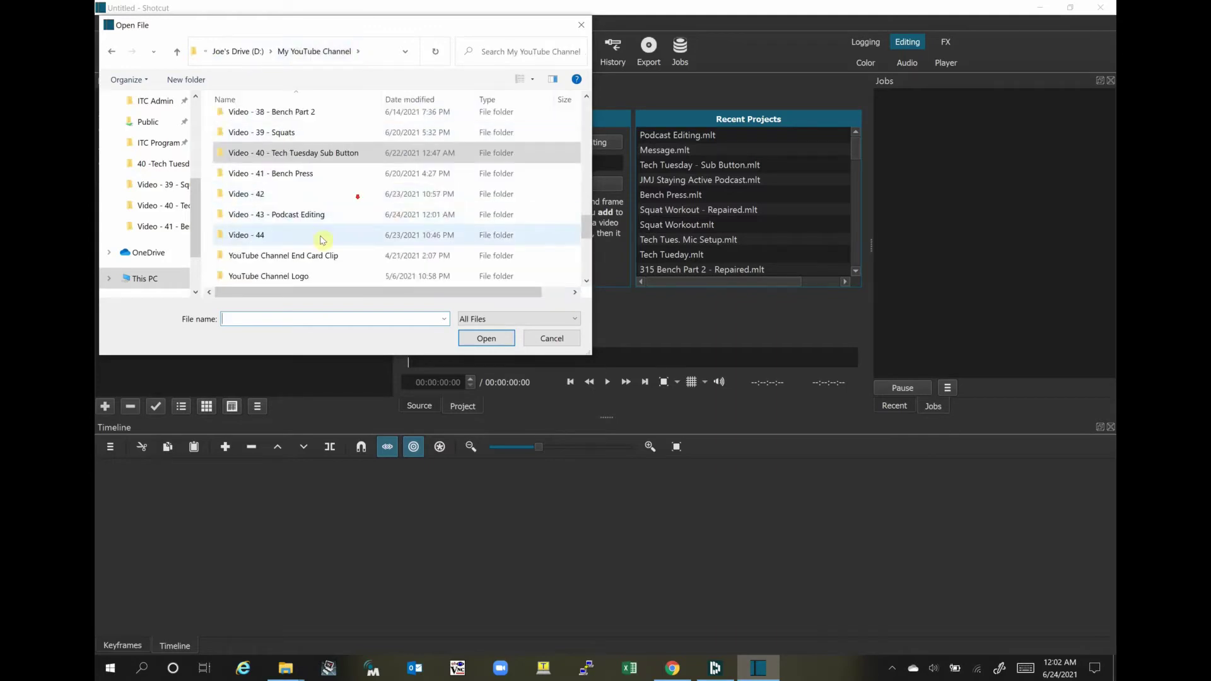
double_click(293, 221)
double_click(251, 139)
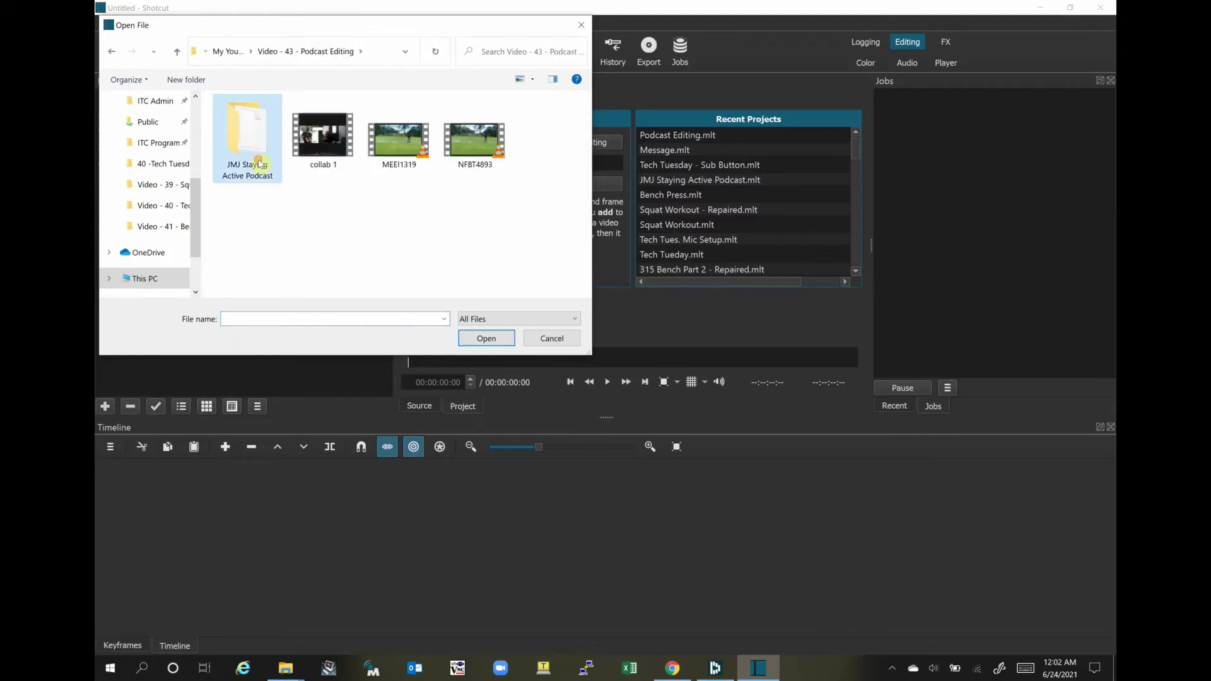
double_click(252, 127)
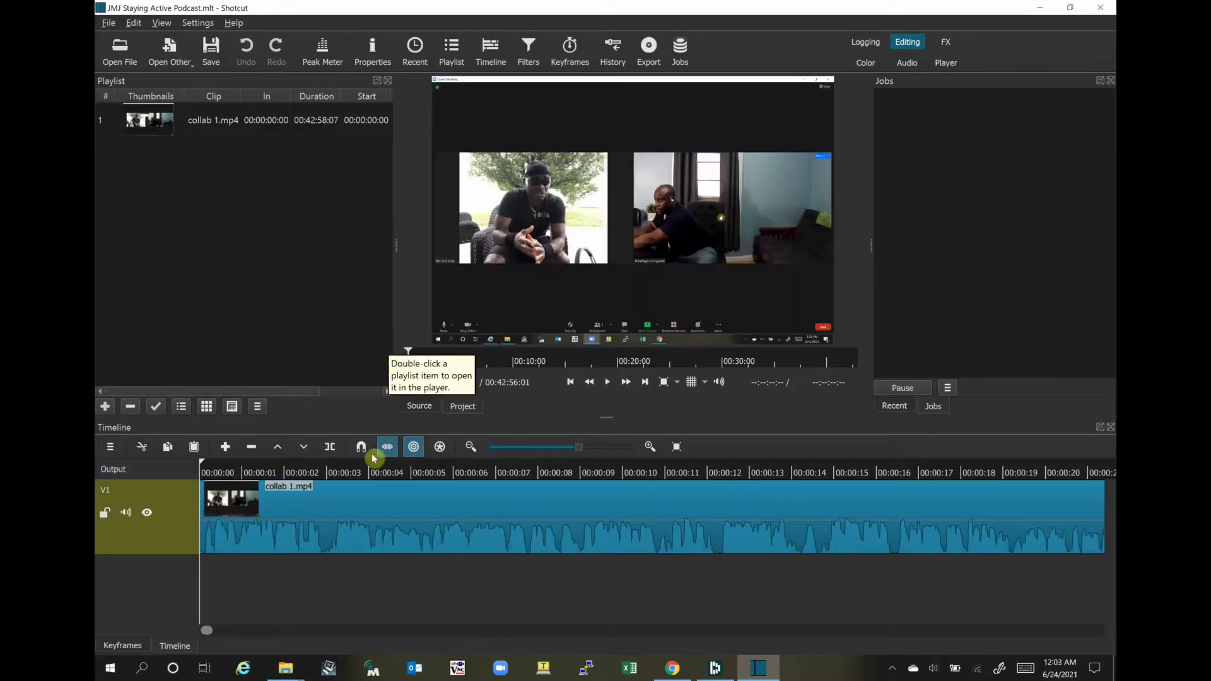
- Play the podcast timeline from about 00:03:40 to about 00:04:17 to hear the quiet and loud speech
drag(211, 635, 287, 629)
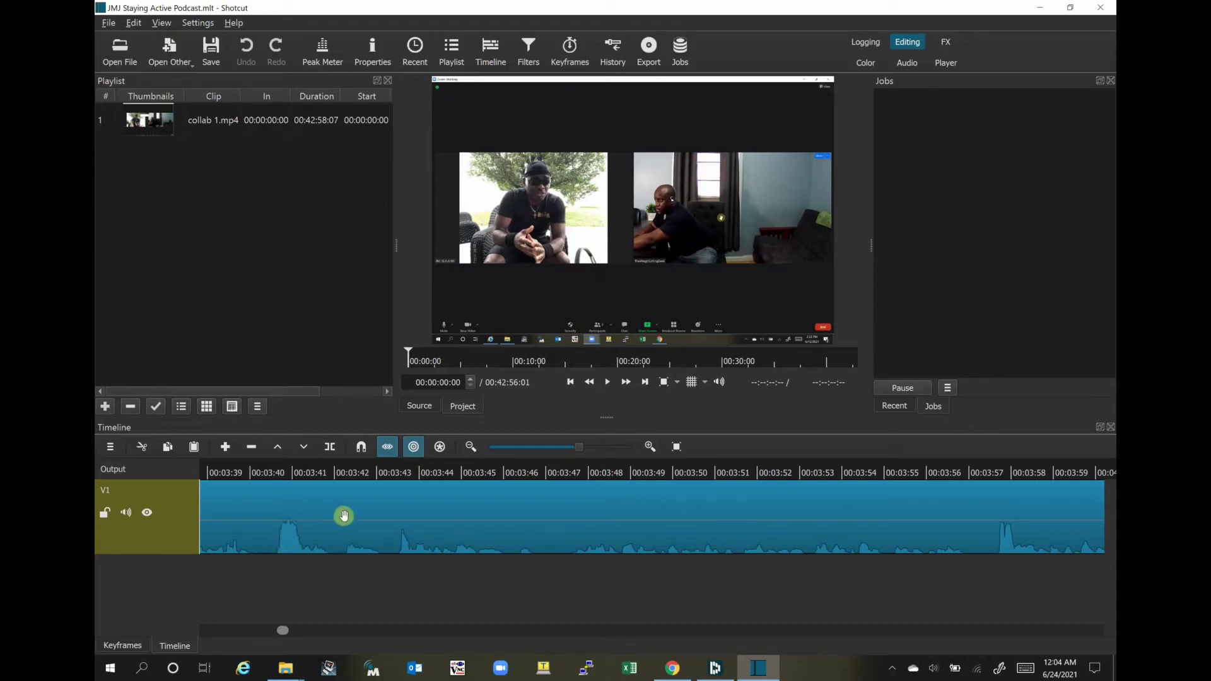
click(272, 478)
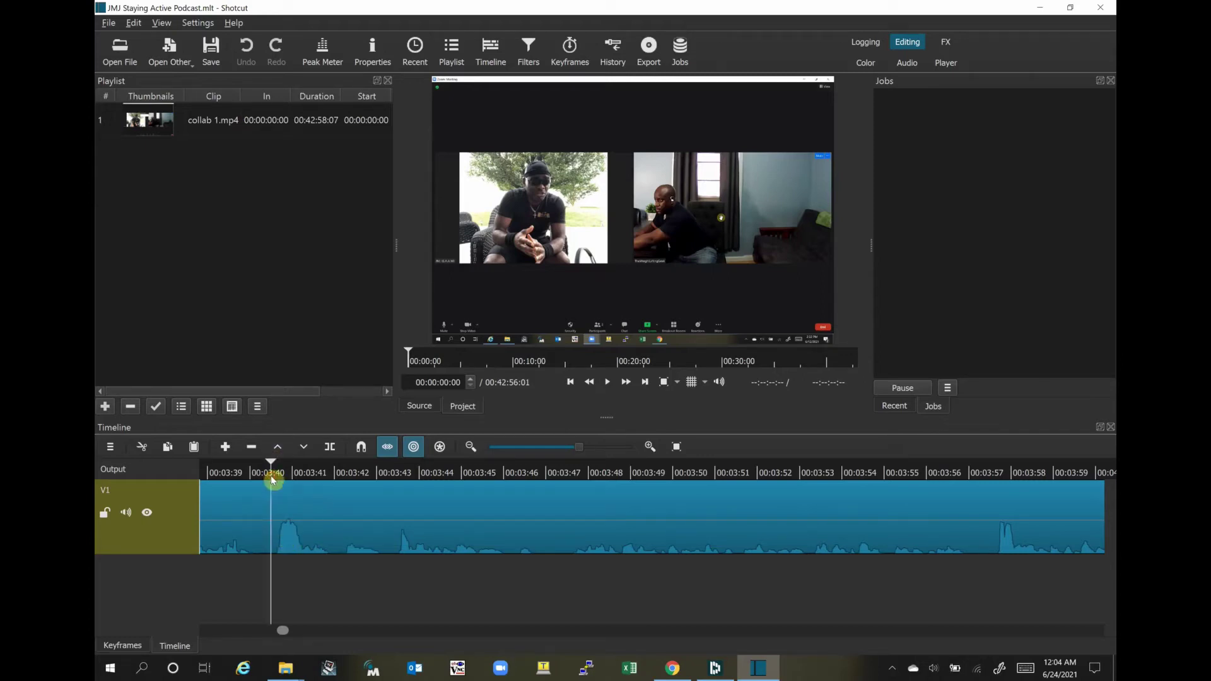
click(609, 386)
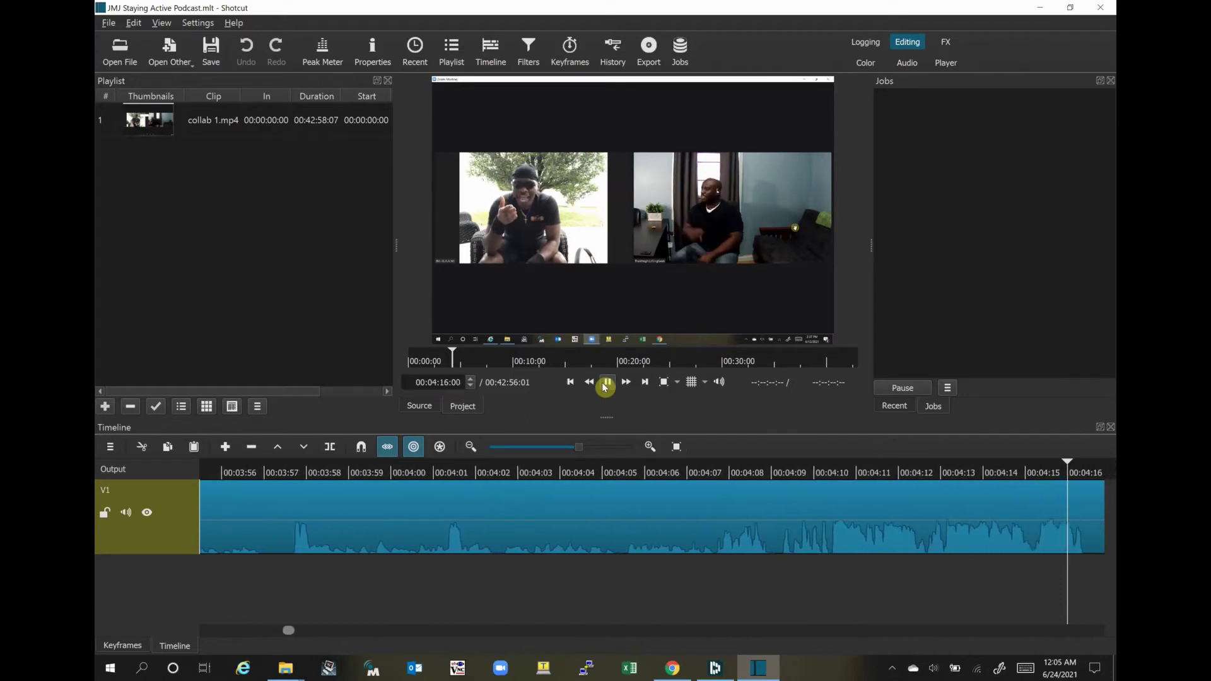
click(605, 383)
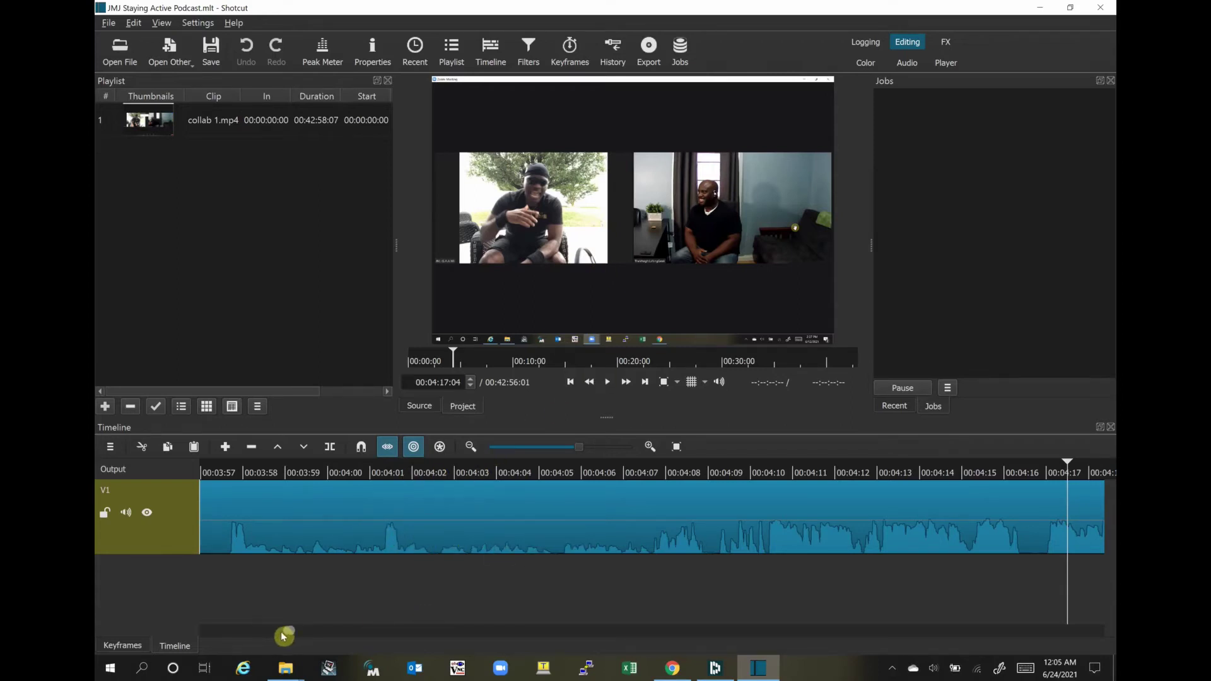
- Show the Gain / Volume filter of the short clip near 00:01:52 and play the timeline from about 00:01:51 to 00:01:55
drag(288, 635, 243, 633)
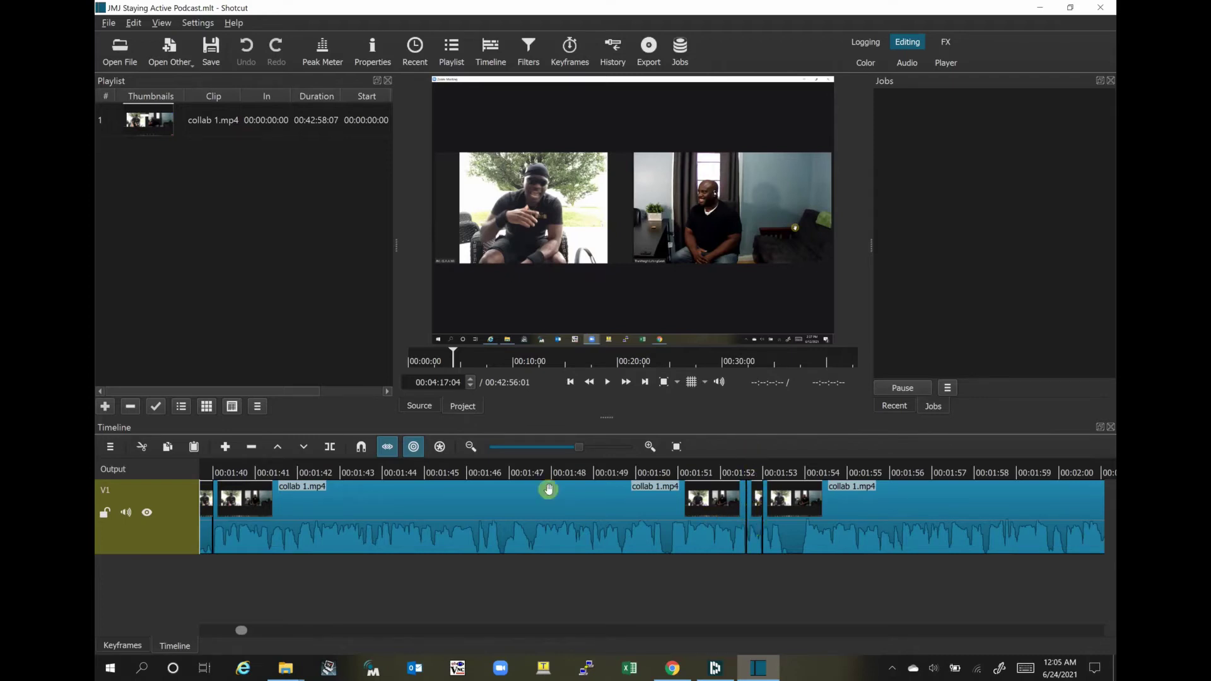
click(326, 450)
click(528, 63)
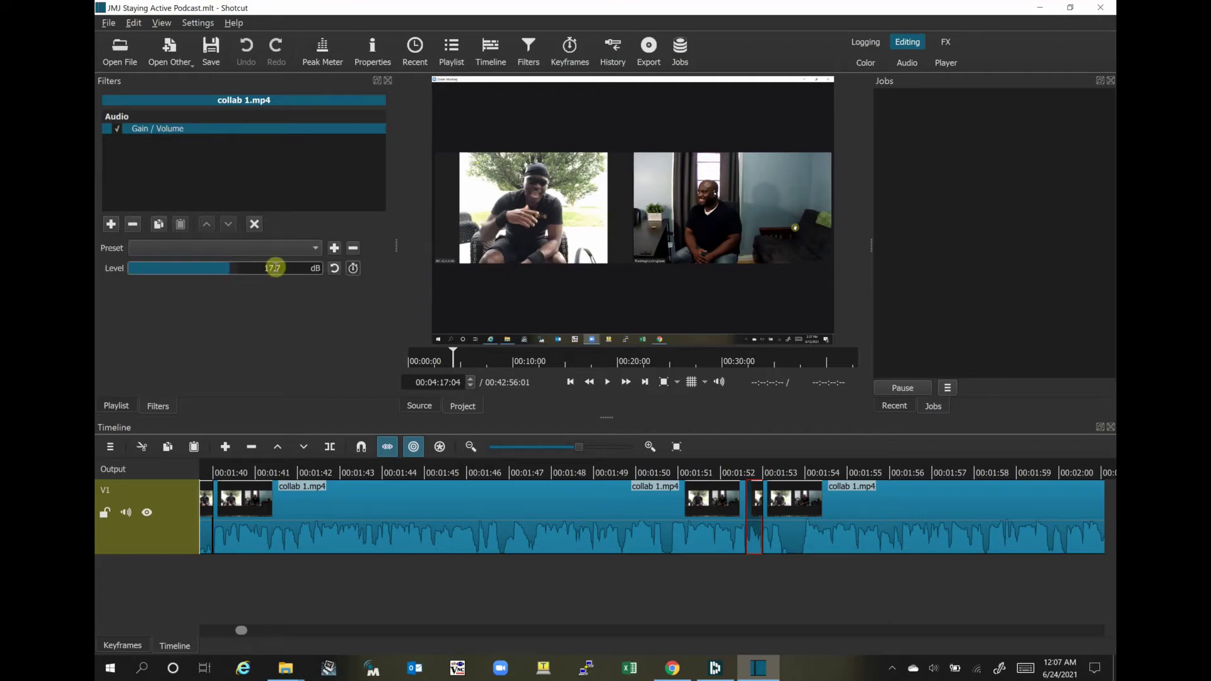
click(686, 472)
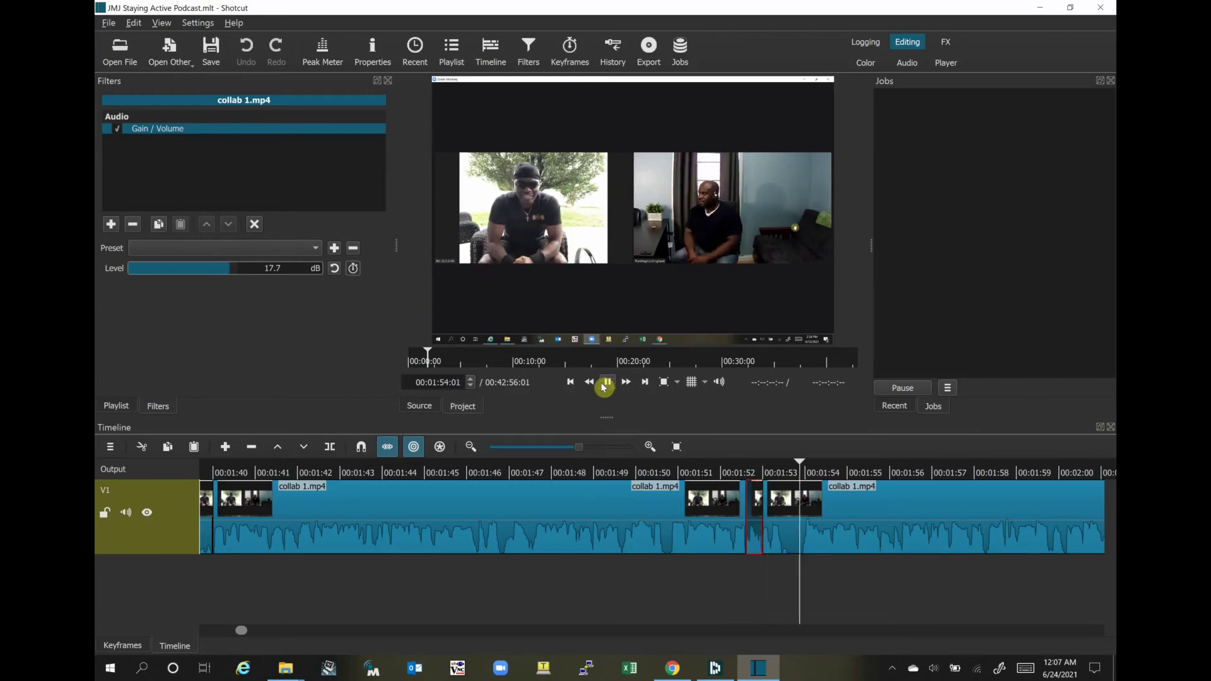
click(608, 383)
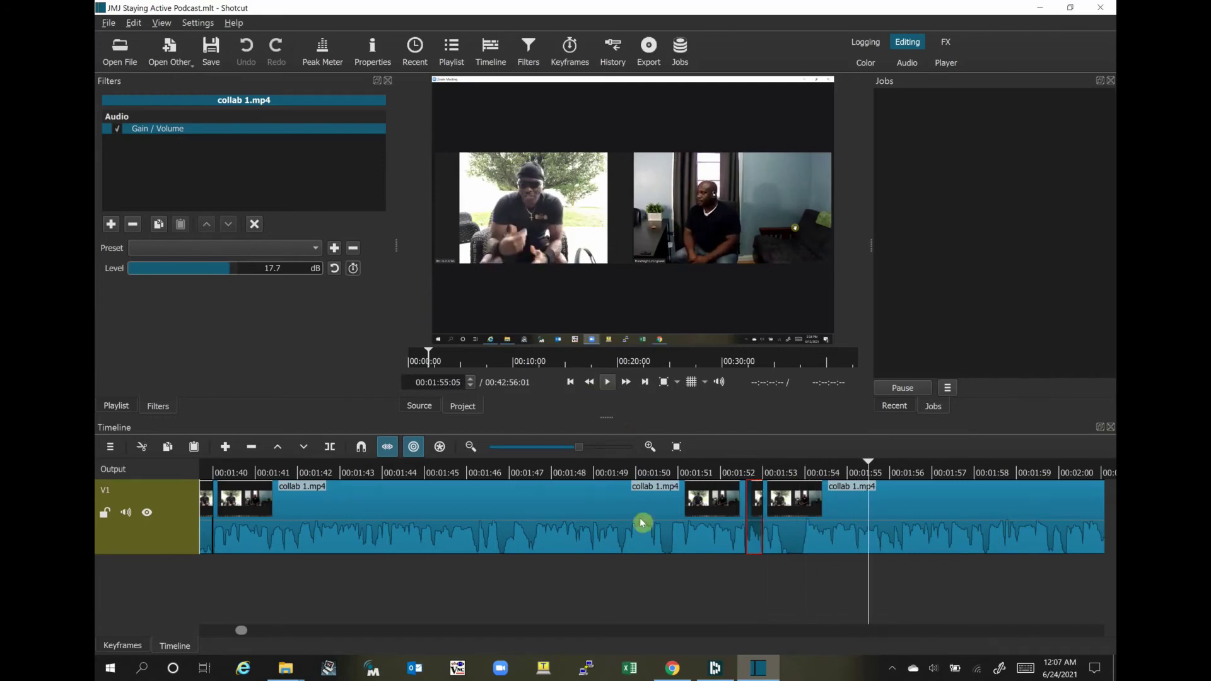
- Play the split clips from about 00:01:28 to about 00:01:45 to check their audio levels
drag(251, 630, 237, 635)
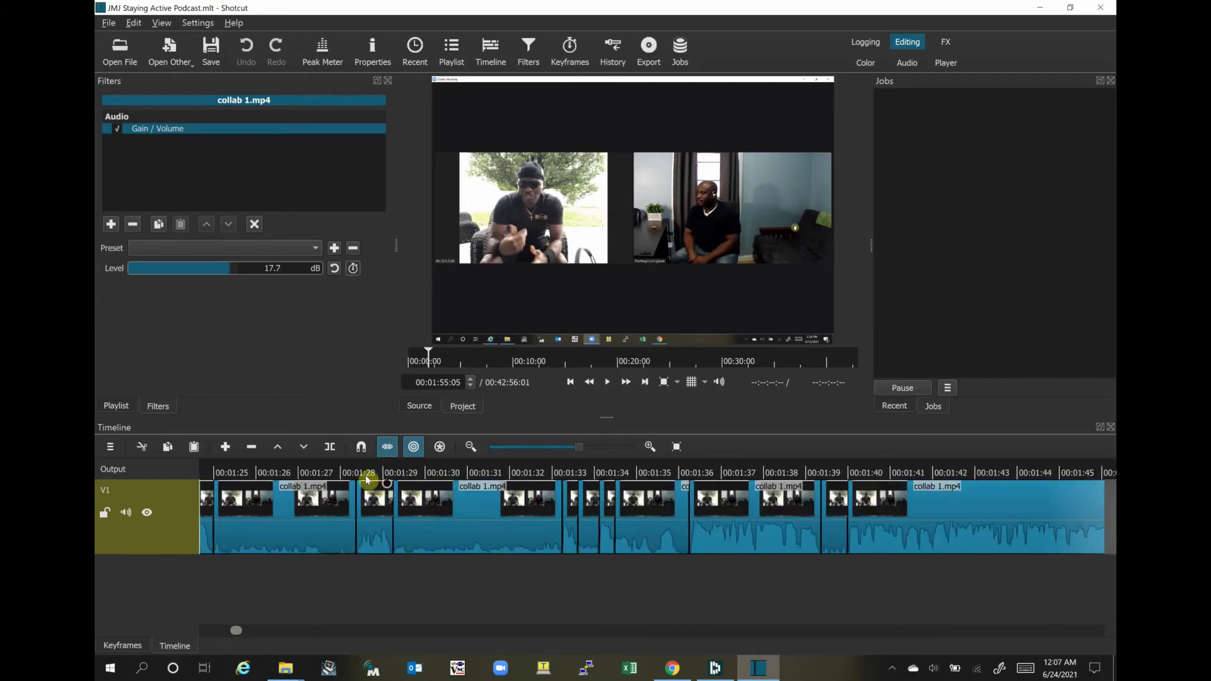
click(341, 471)
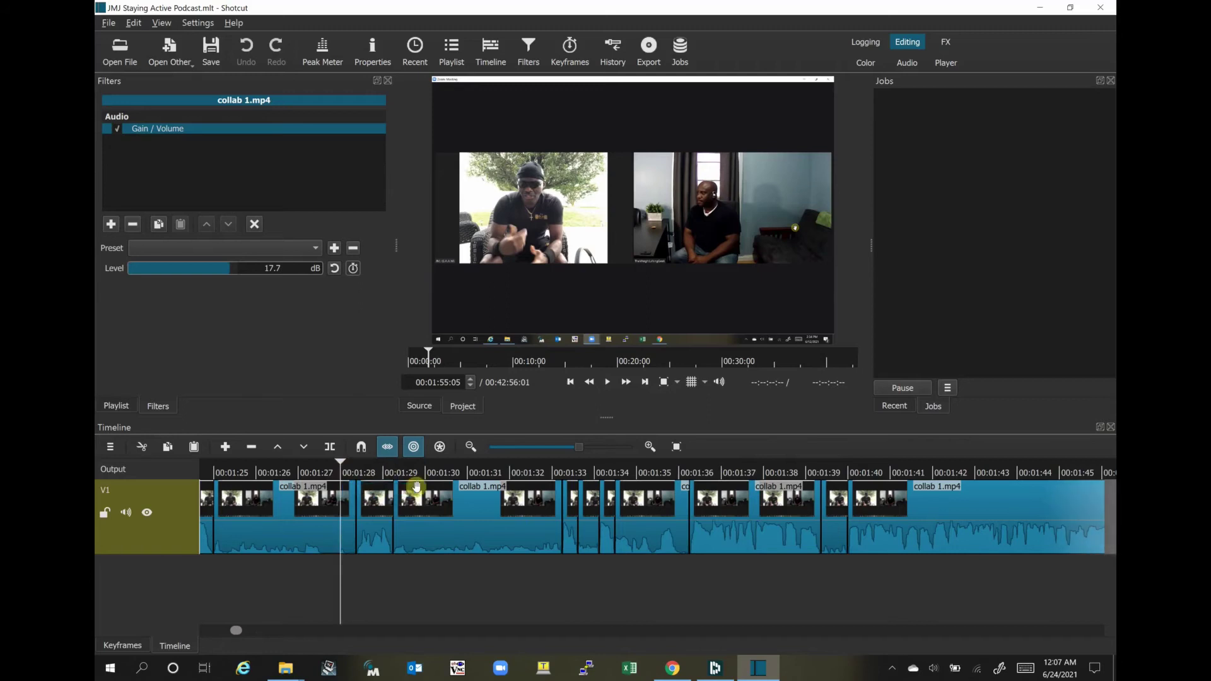
click(479, 410)
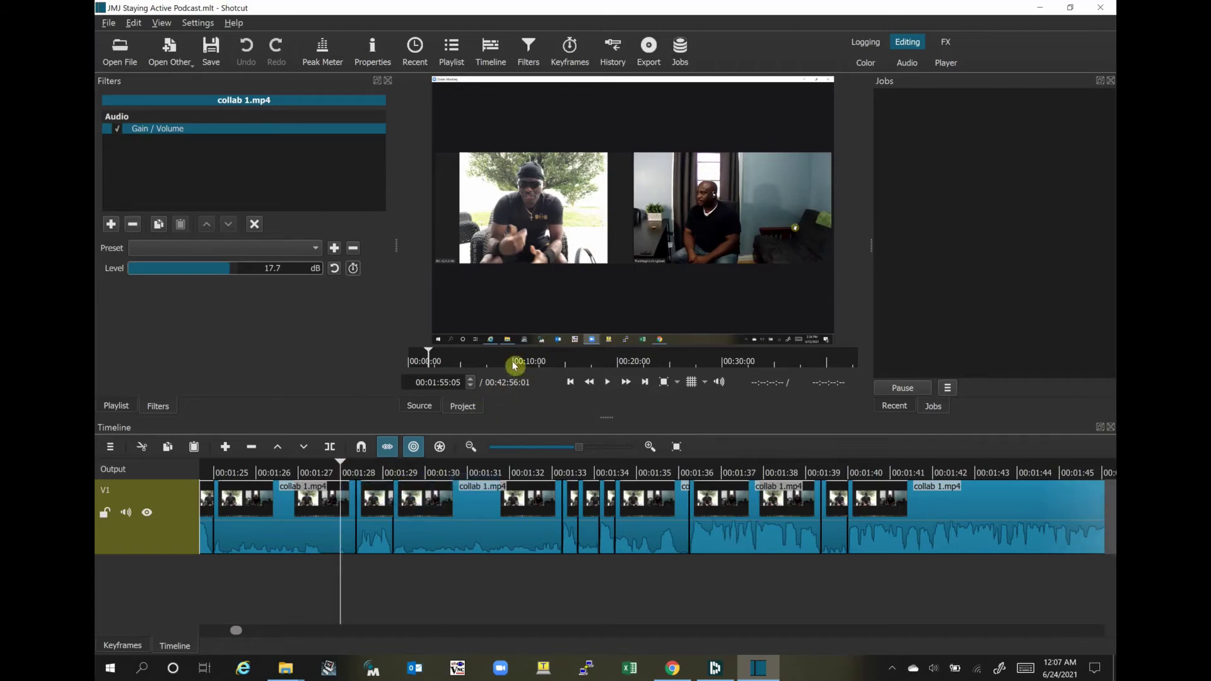
click(608, 382)
click(607, 382)
click(607, 382)
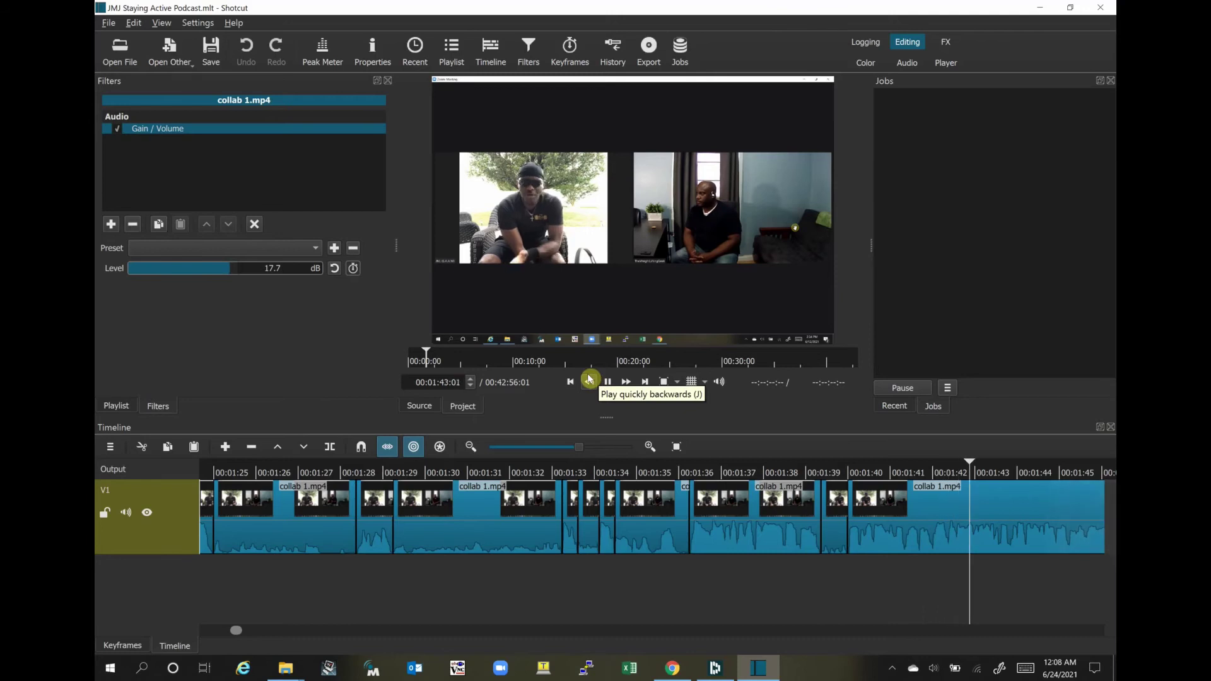
click(607, 382)
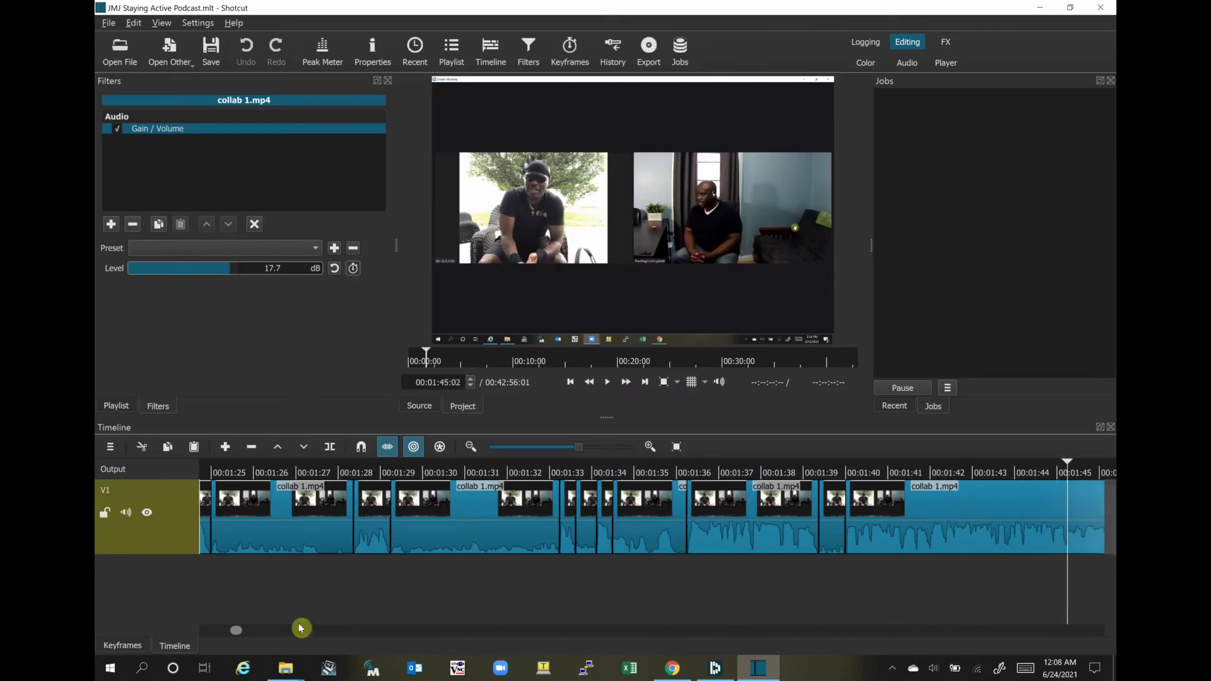
- Play the split clips from about 00:01:01 to about 00:01:18 to compare the speakers' volume
drag(239, 633, 225, 632)
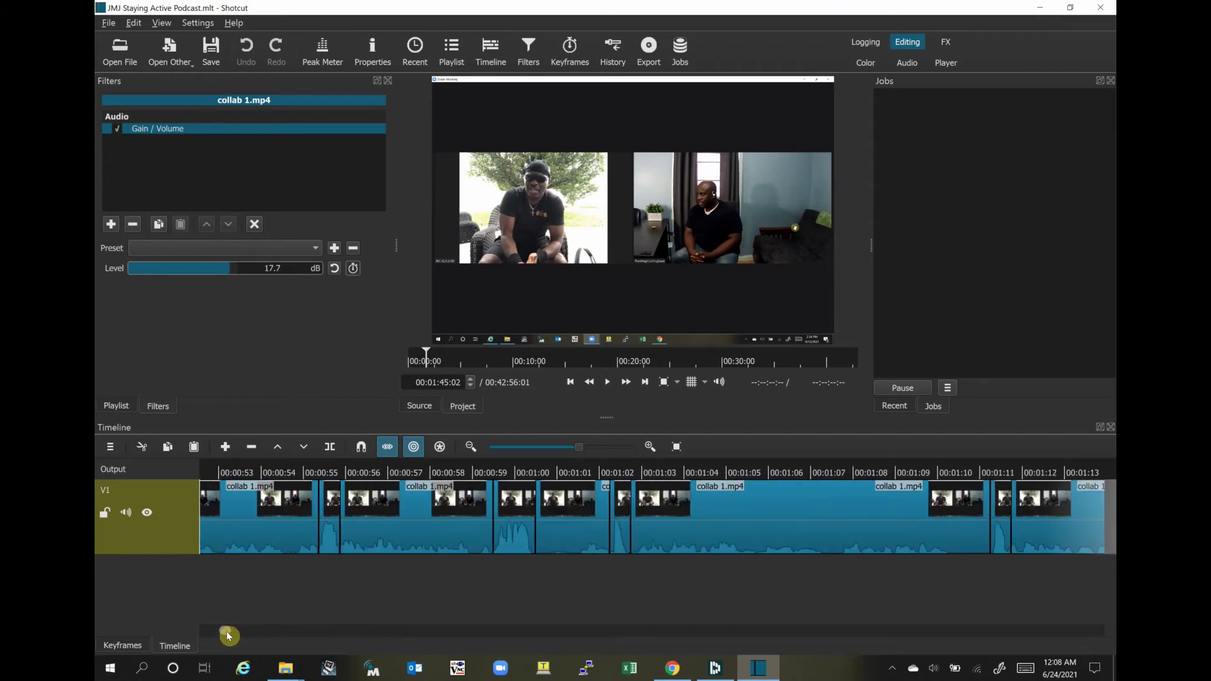
click(563, 473)
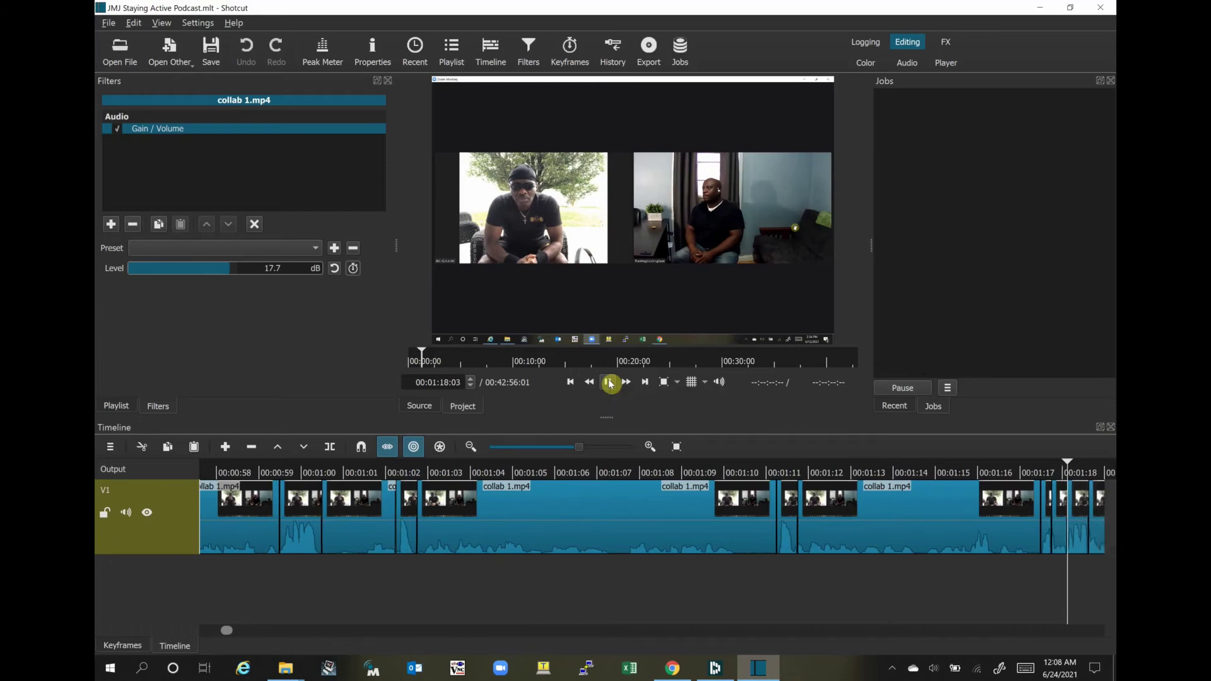
click(610, 383)
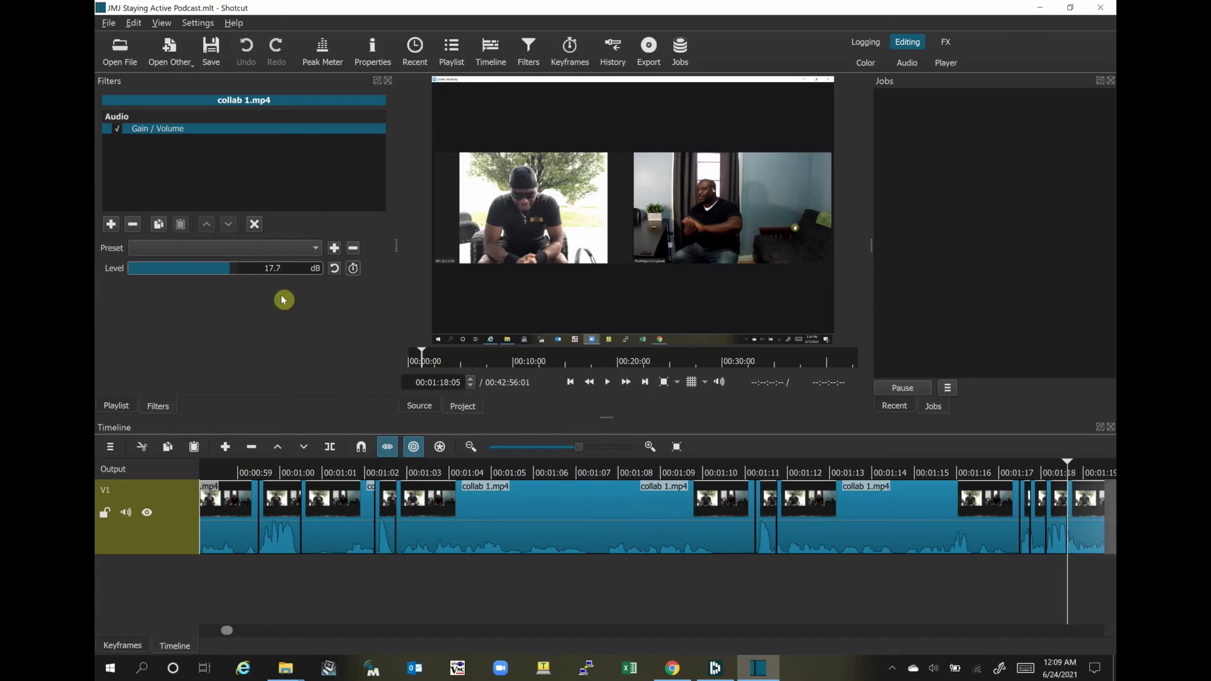
- Try to export the timeline as an mp4 video into the JMJ Staying Active Podcast folder
click(109, 28)
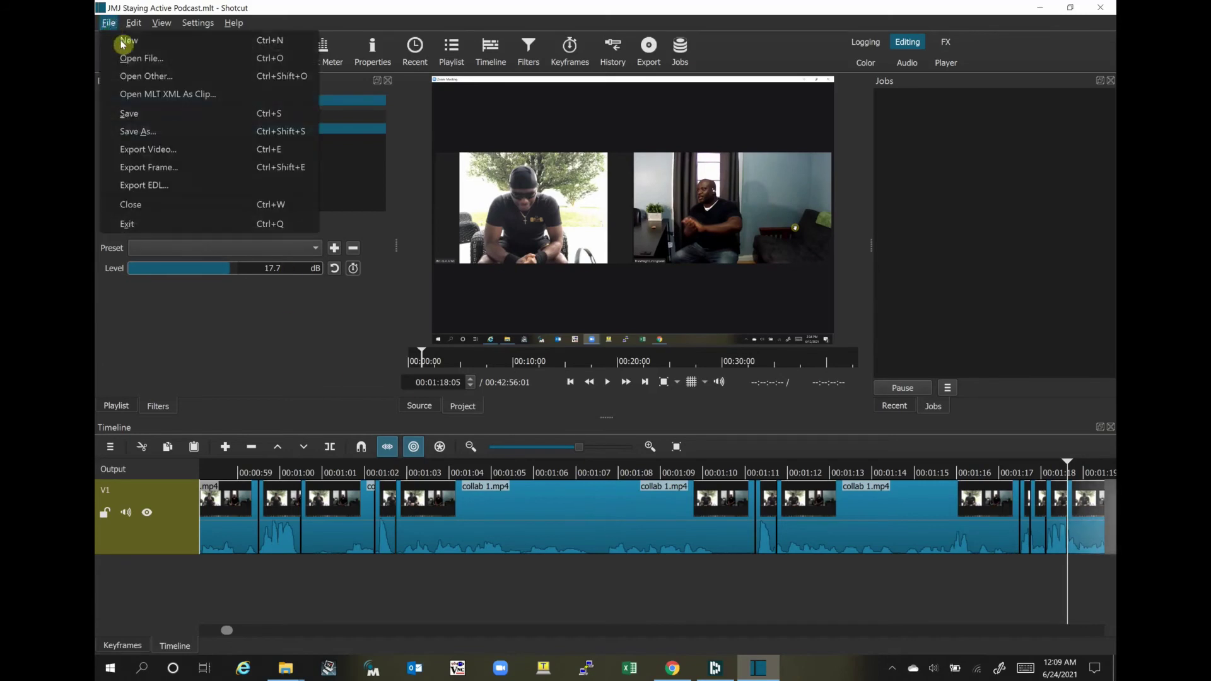
click(152, 150)
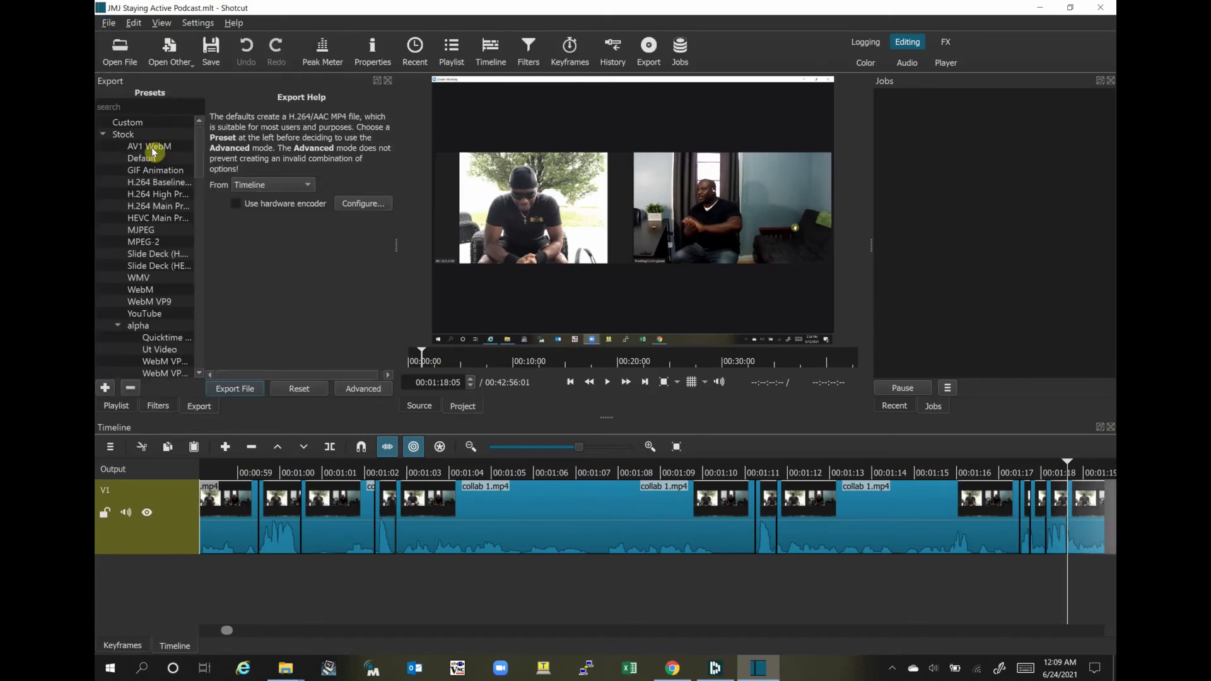
click(251, 394)
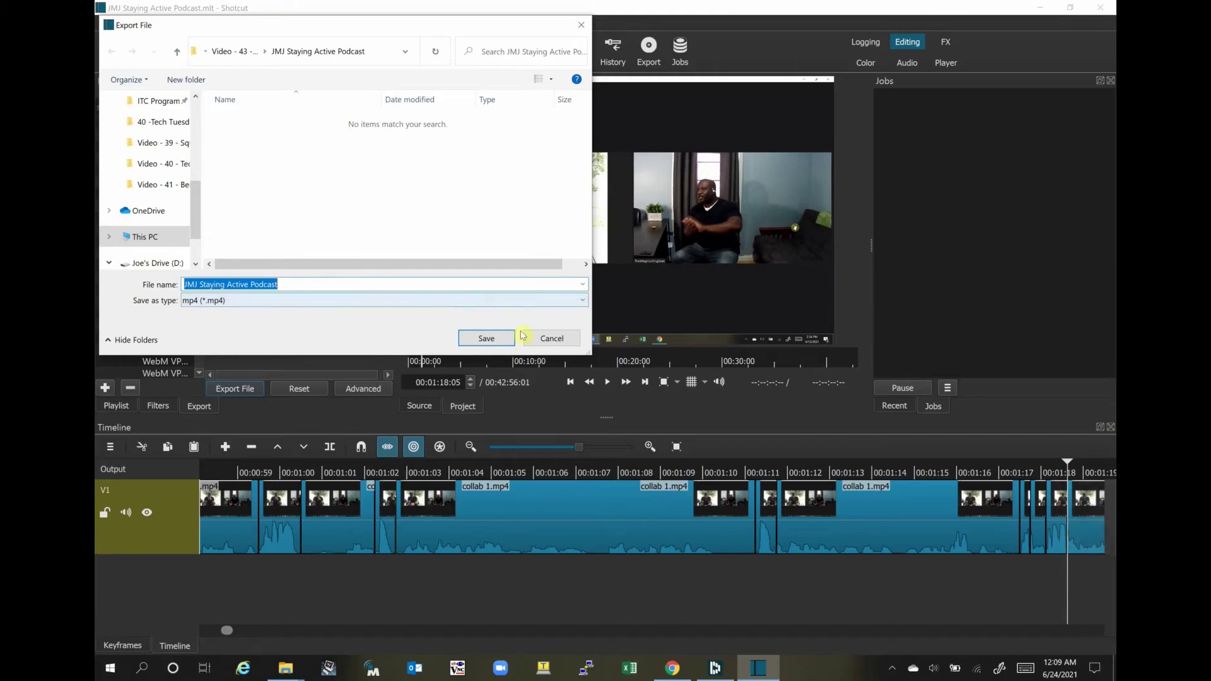
click(543, 339)
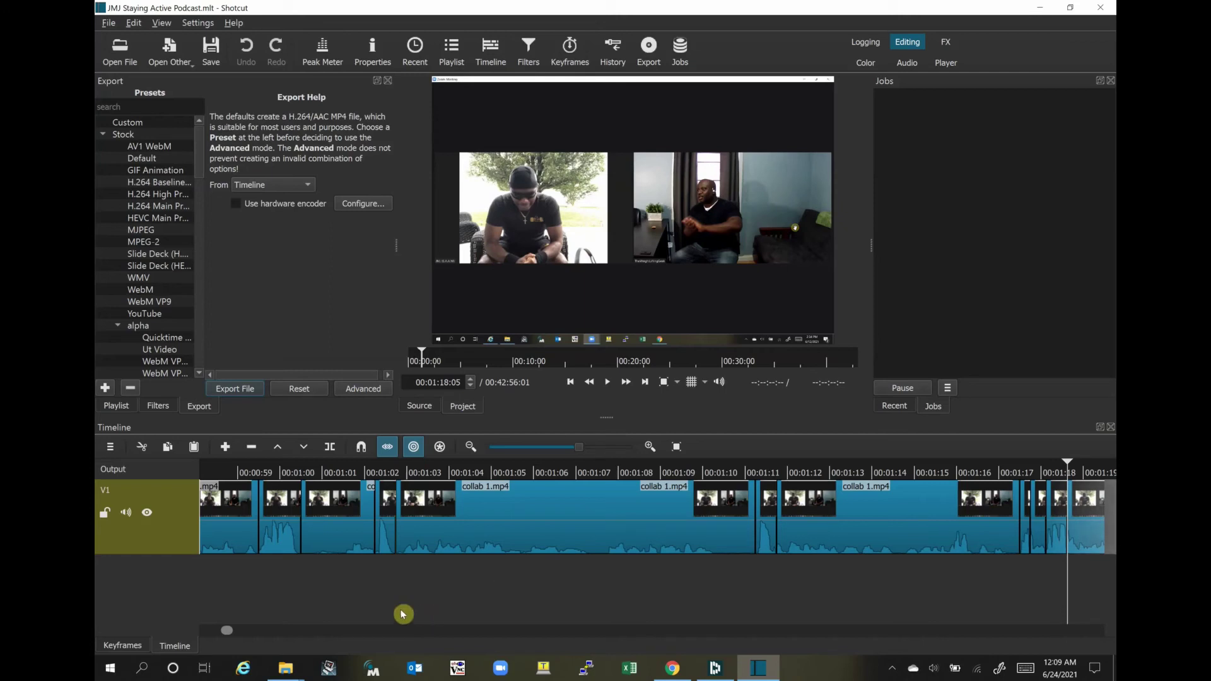
- Examine the audio waveform along the timeline up to its end, and show the Gain / Volume filter of the selected clip
drag(227, 632, 261, 642)
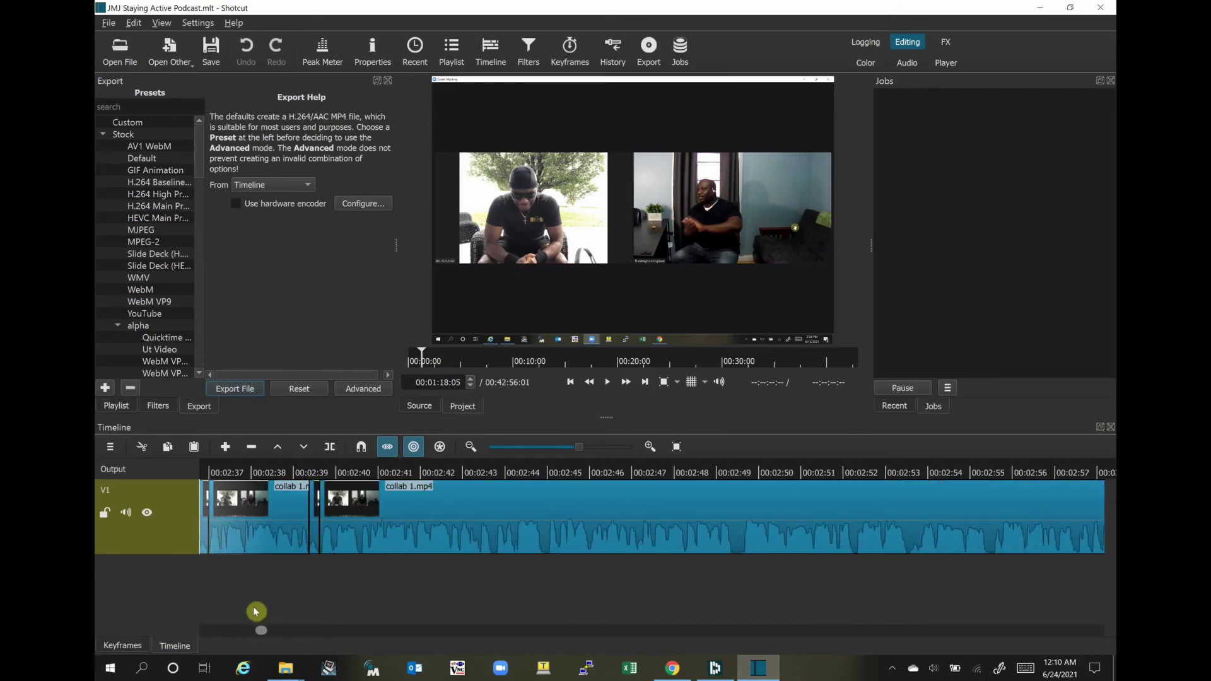
drag(262, 633, 702, 630)
drag(937, 633, 1092, 641)
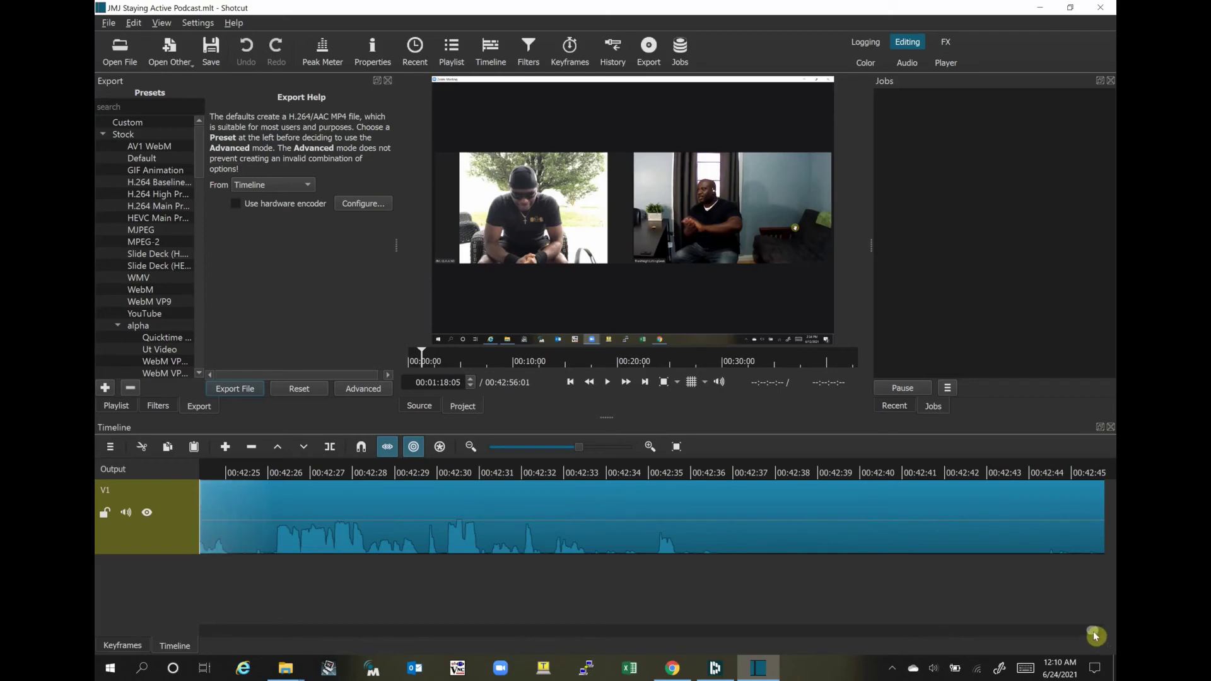
drag(1093, 635, 1067, 630)
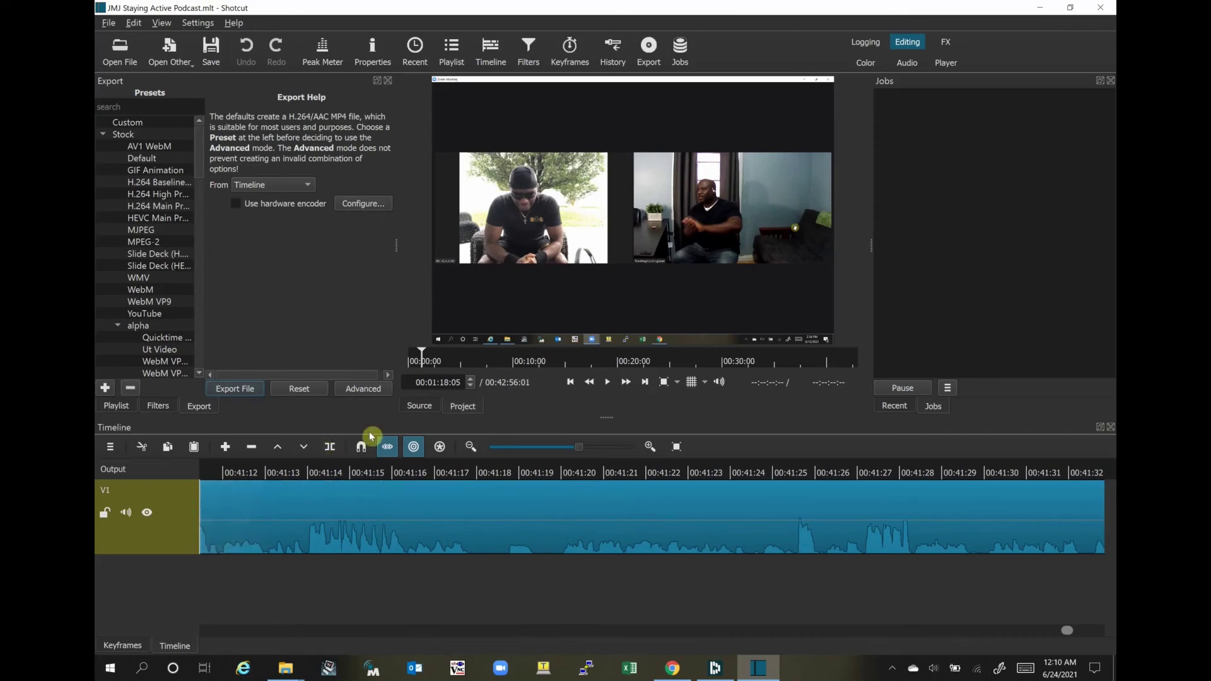
click(531, 46)
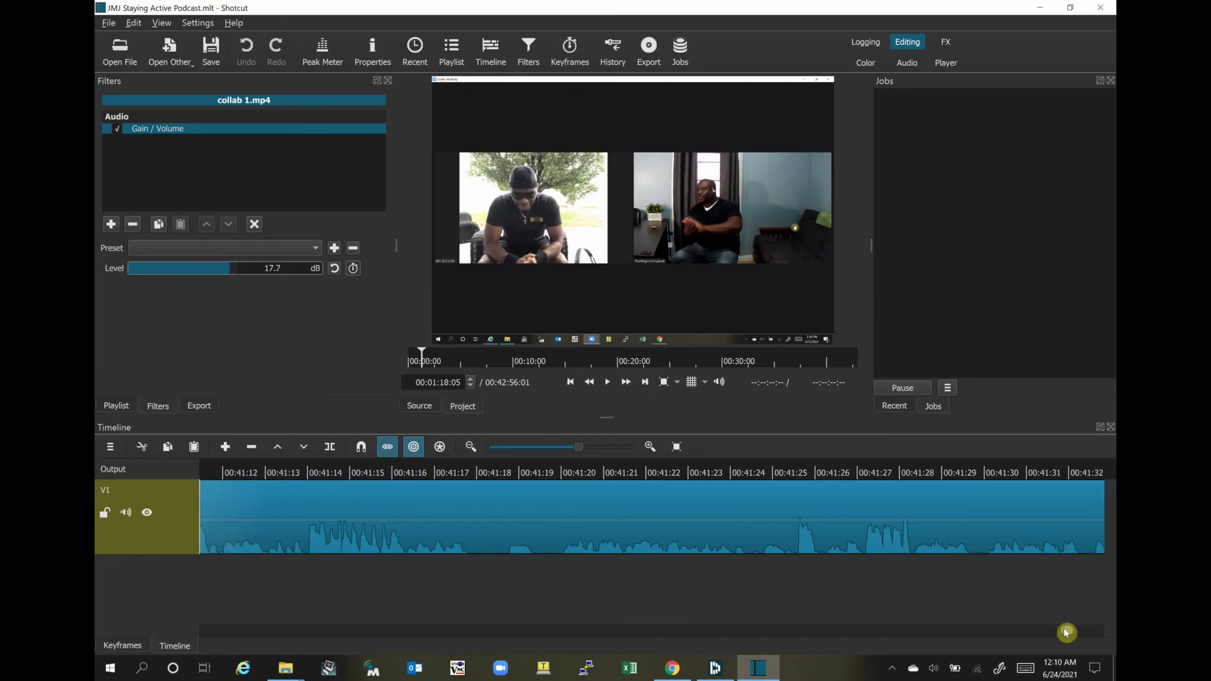
drag(1066, 633, 264, 631)
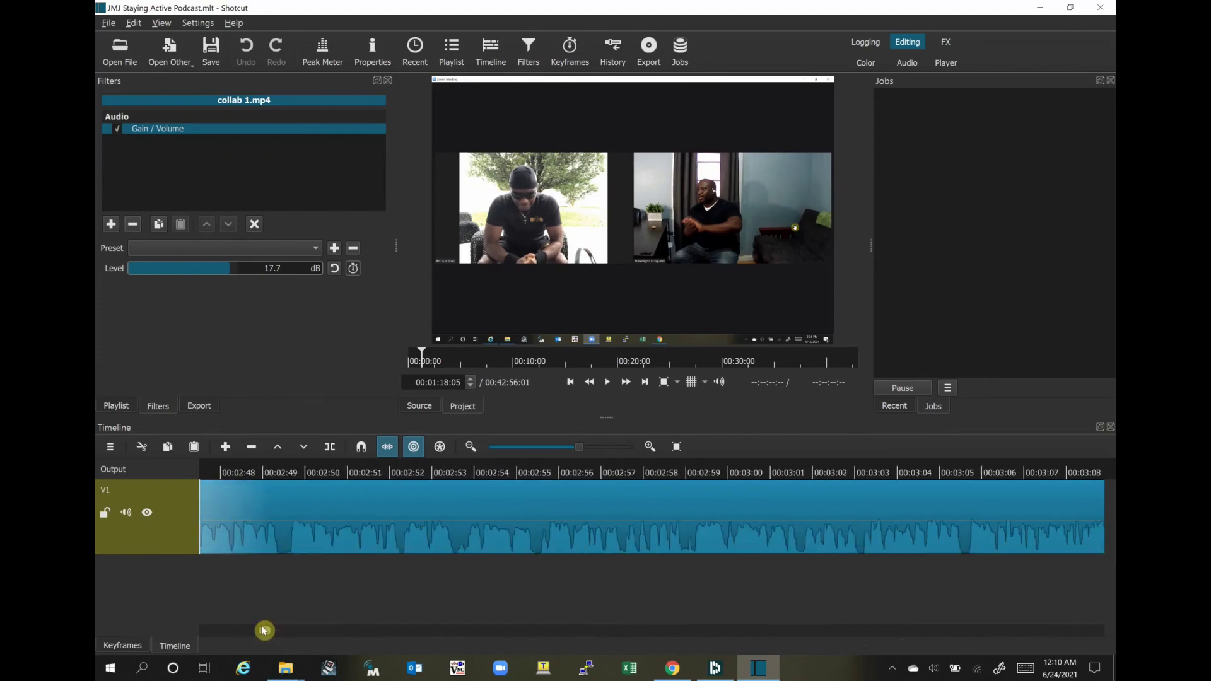